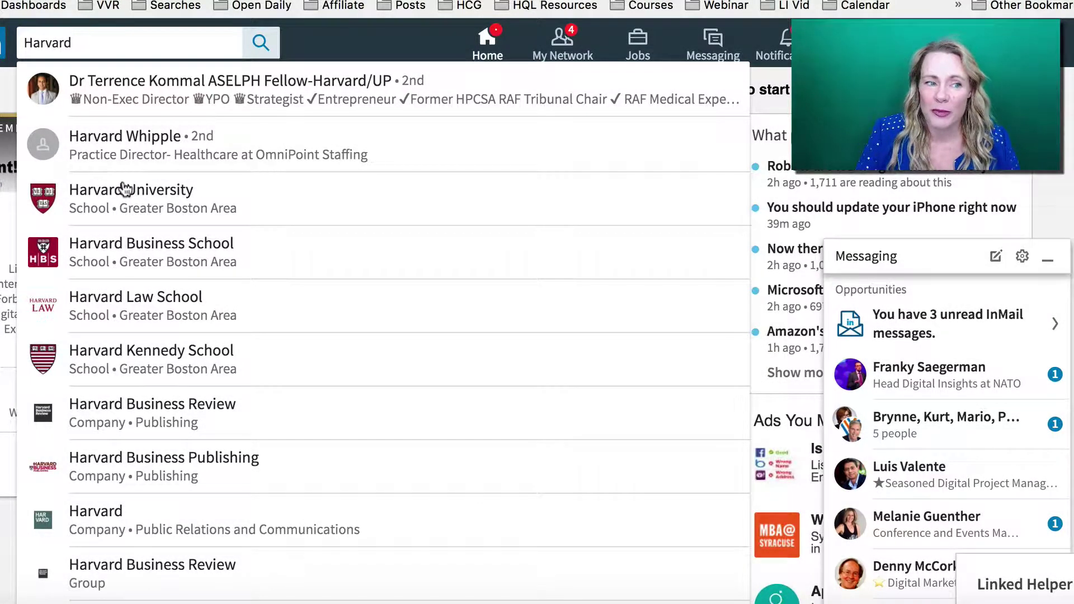
# - Run the 'Harvard' search and show its full results page
pyautogui.scroll(-3, 125, 189)
pyautogui.scroll(-2, 124, 188)
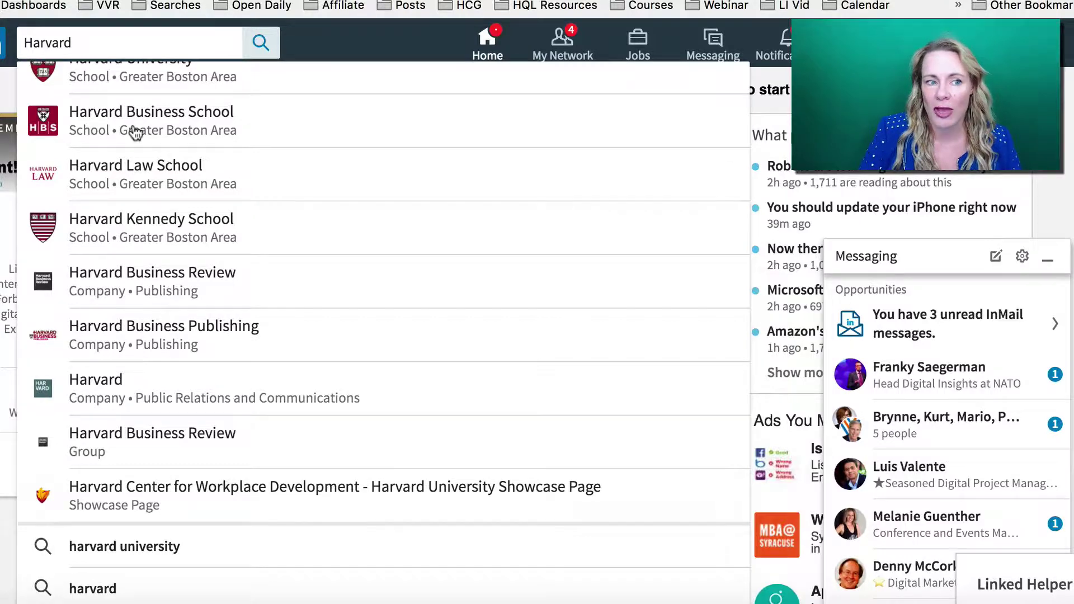
pyautogui.click(260, 45)
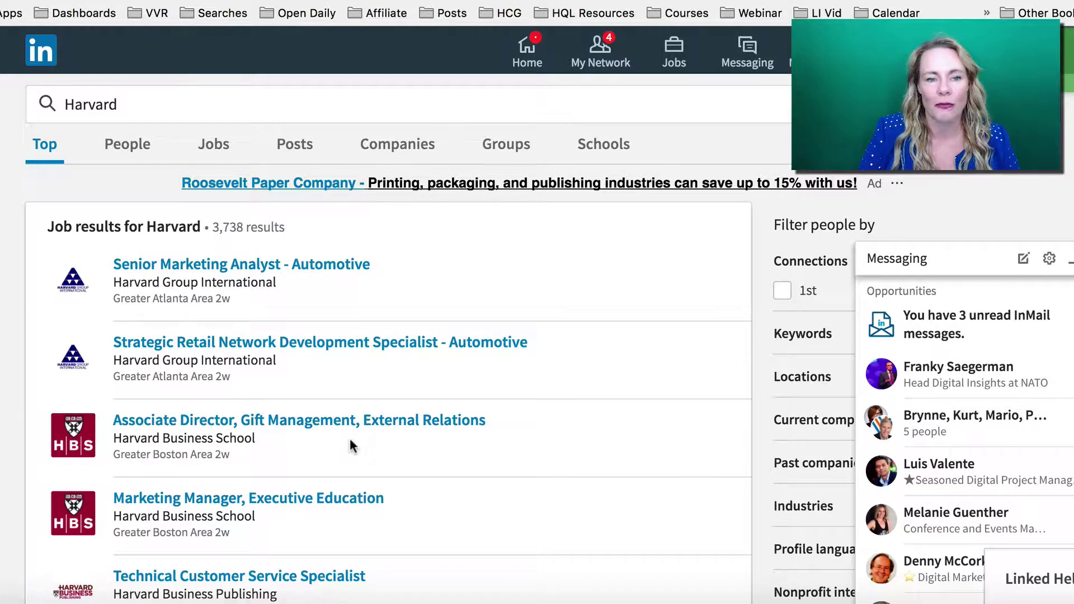
# - Open the alumni page of Harvard Business School with See alumni
pyautogui.scroll(-3, 352, 445)
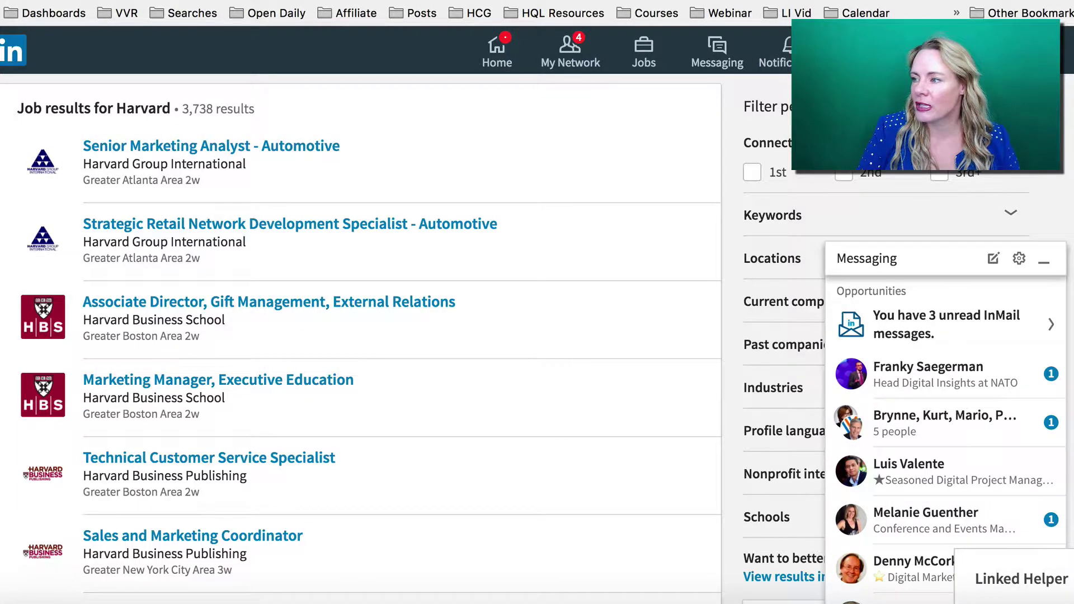
pyautogui.scroll(3, 358, 335)
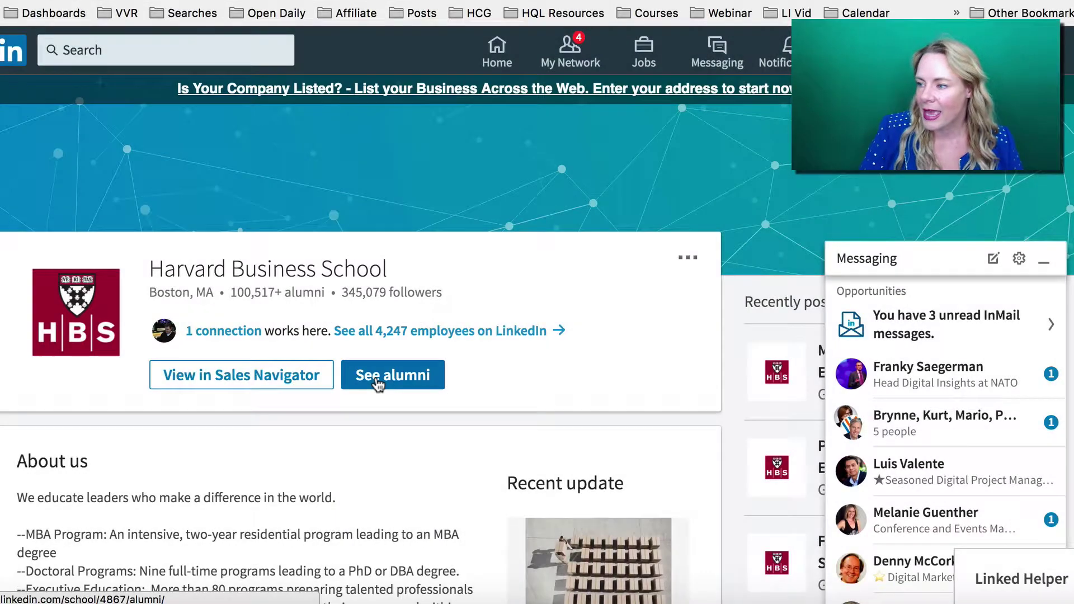
pyautogui.click(378, 385)
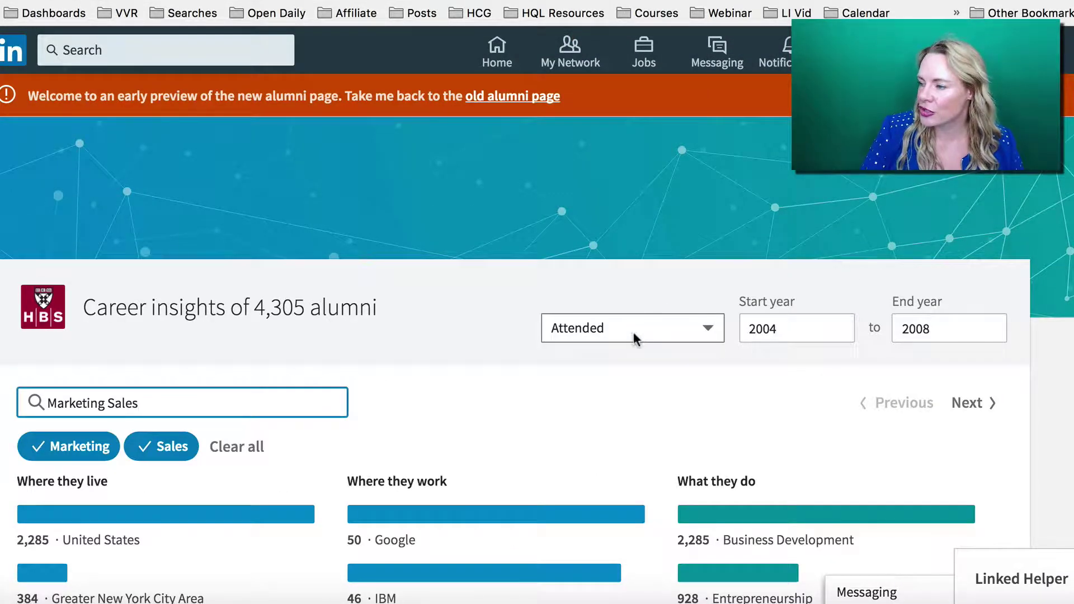
# - Switch the alumni filter from Attended to Graduated for 2008 and focus the keyword search
pyautogui.click(708, 330)
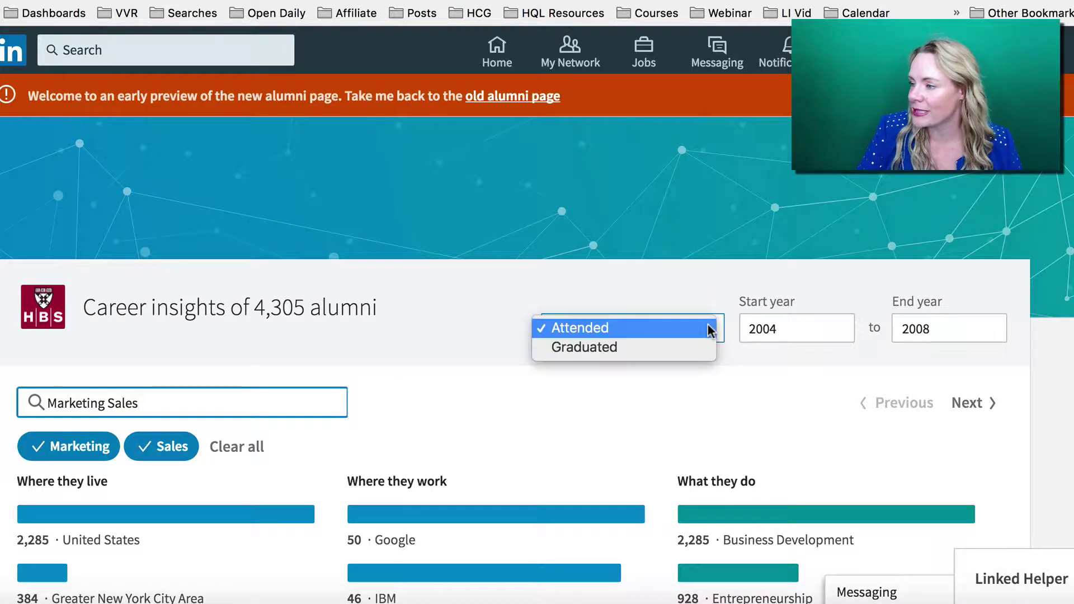
pyautogui.click(683, 347)
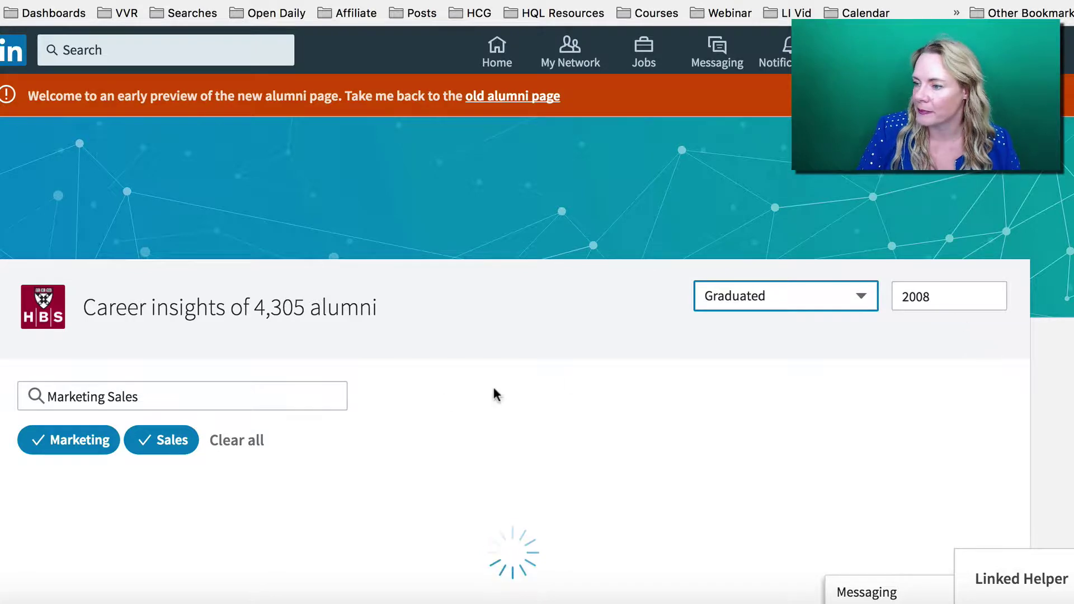
pyautogui.scroll(-3, 252, 395)
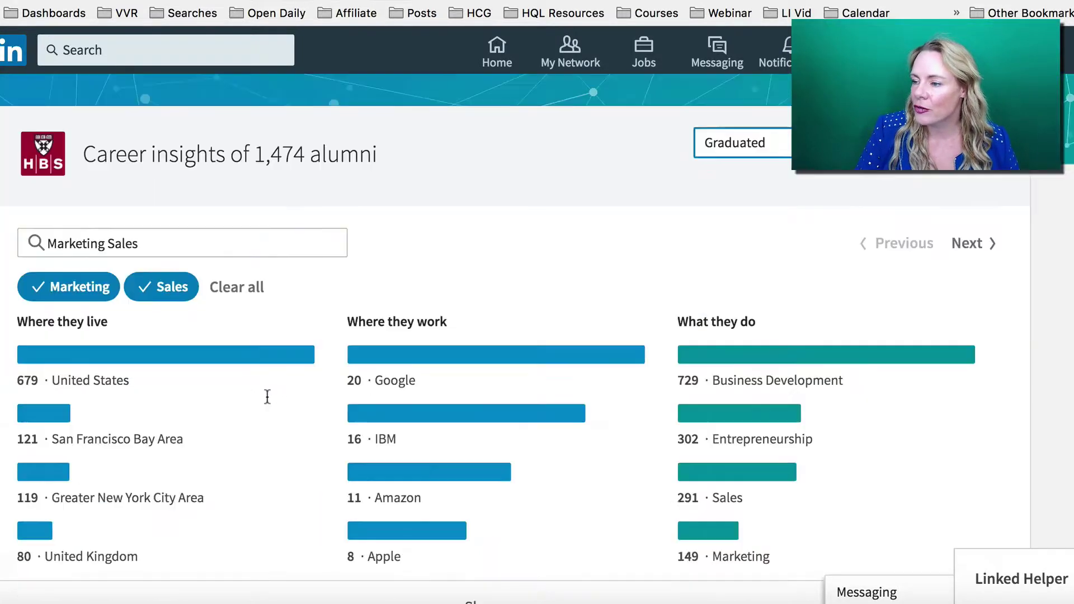
pyautogui.click(150, 243)
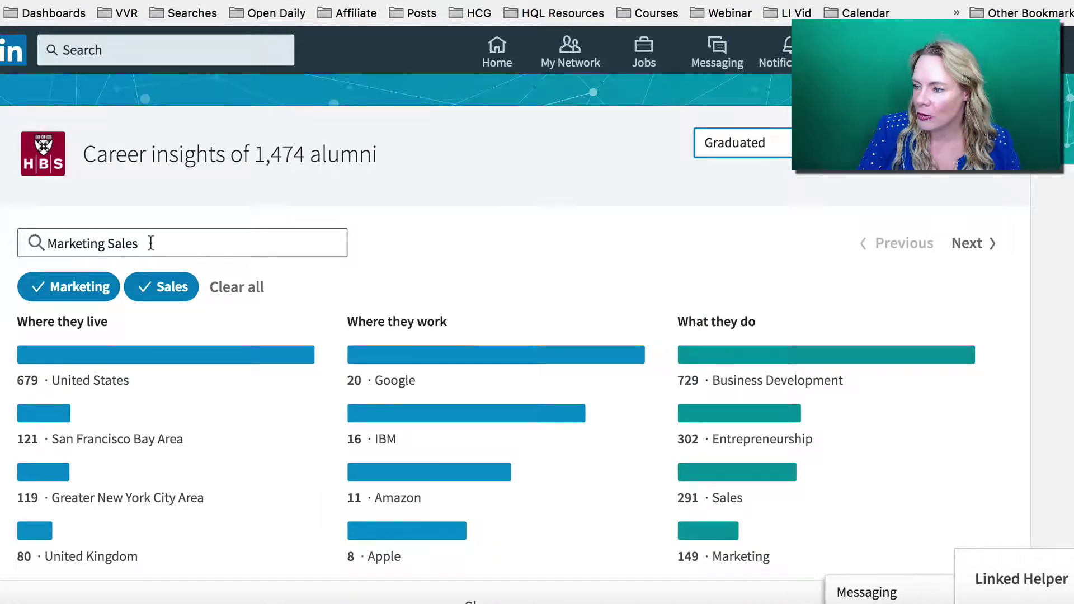
pyautogui.click(151, 243)
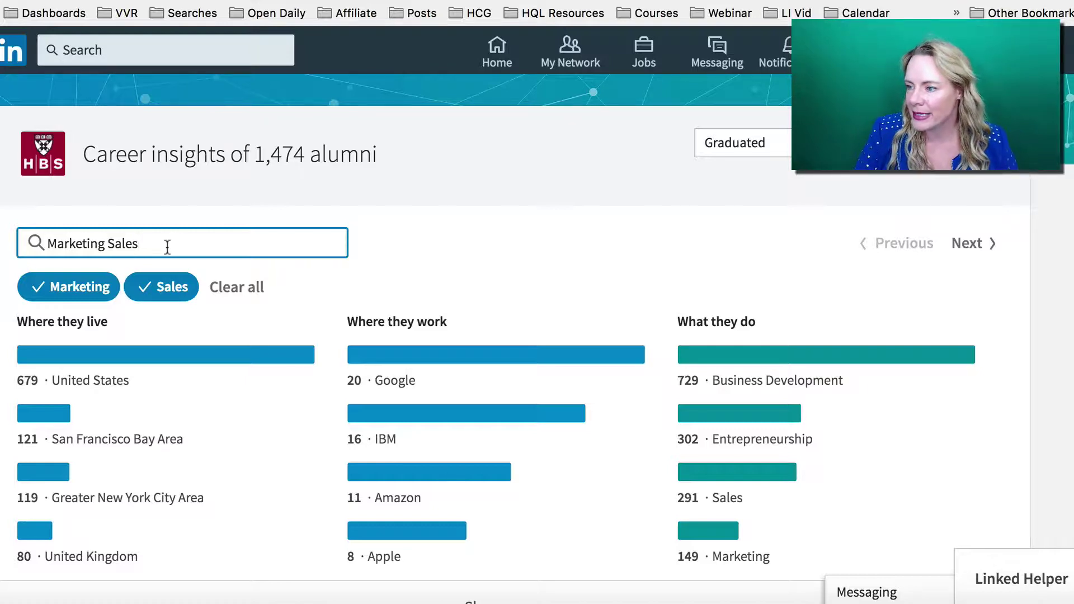
pyautogui.scroll(-3, 173, 303)
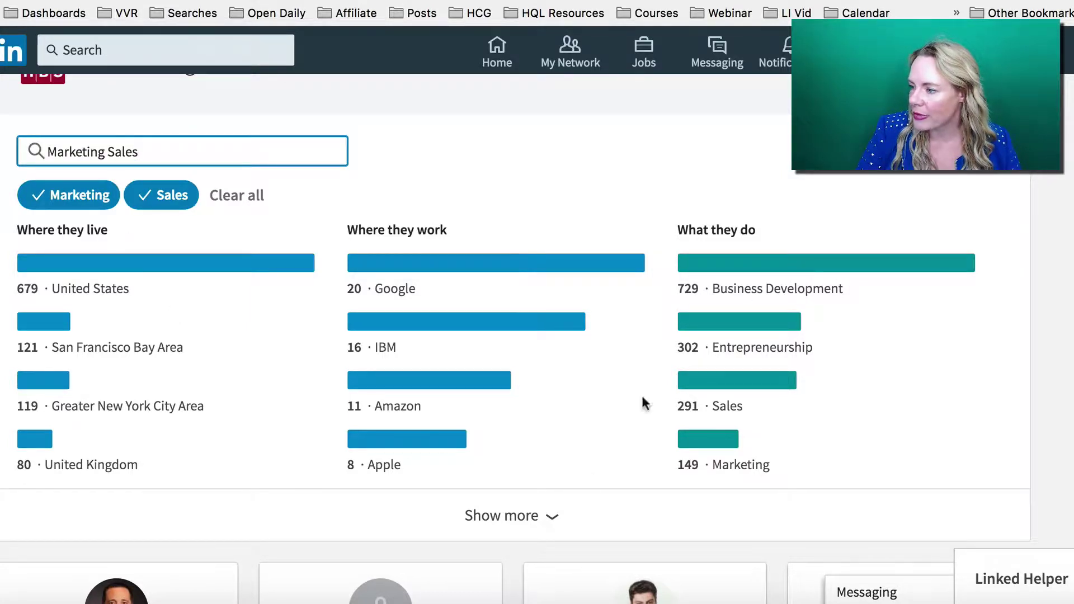
# - Expand and collapse the insight lists, then view studies and skills before returning
pyautogui.click(552, 517)
pyautogui.scroll(-7, 551, 515)
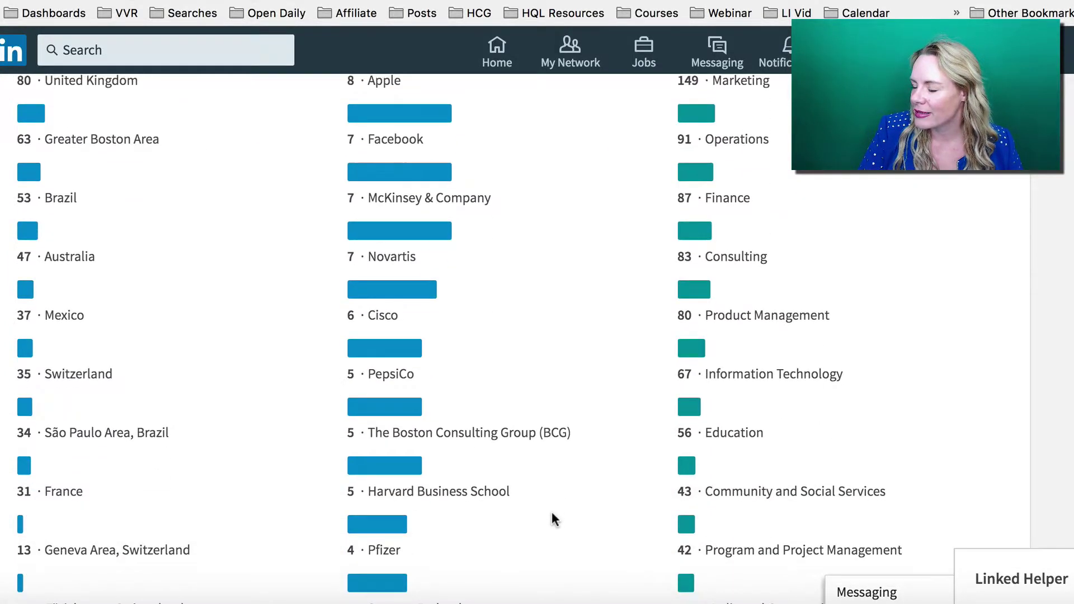
pyautogui.click(552, 519)
pyautogui.scroll(4, 554, 521)
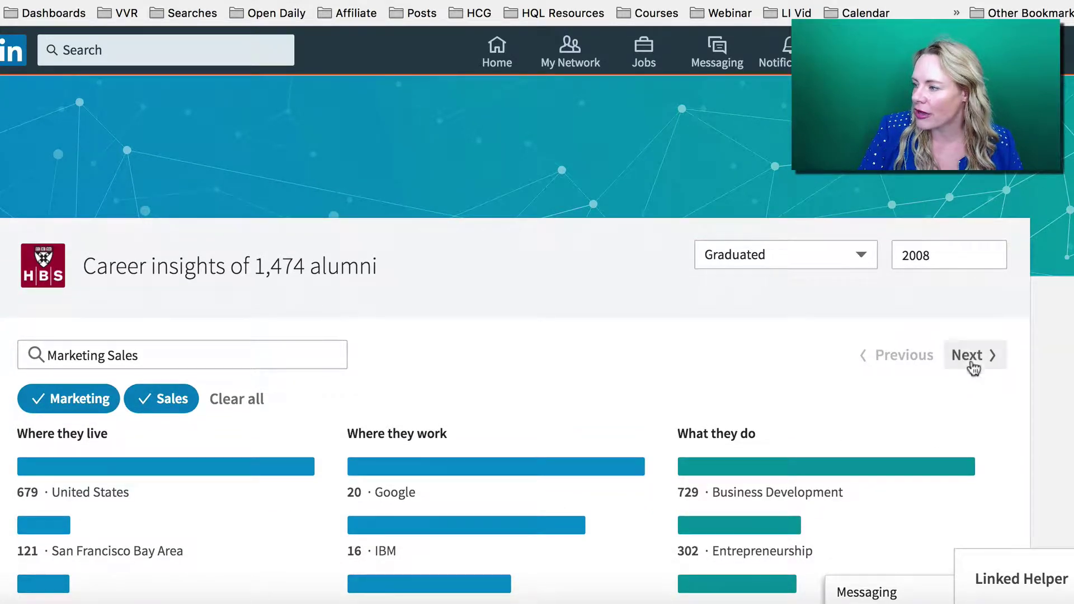
pyautogui.click(972, 361)
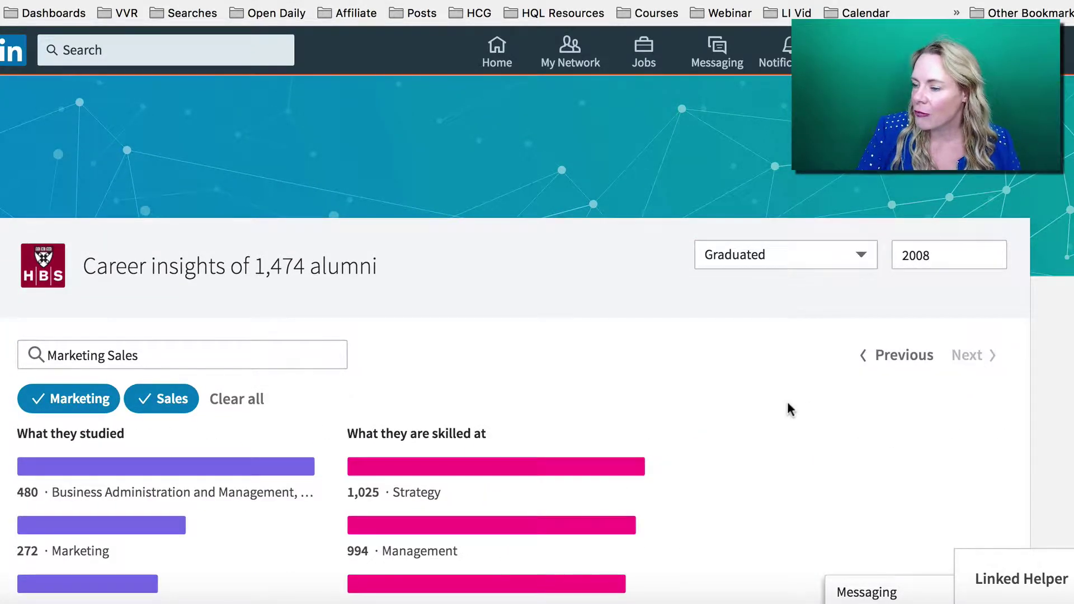
pyautogui.scroll(-3, 787, 401)
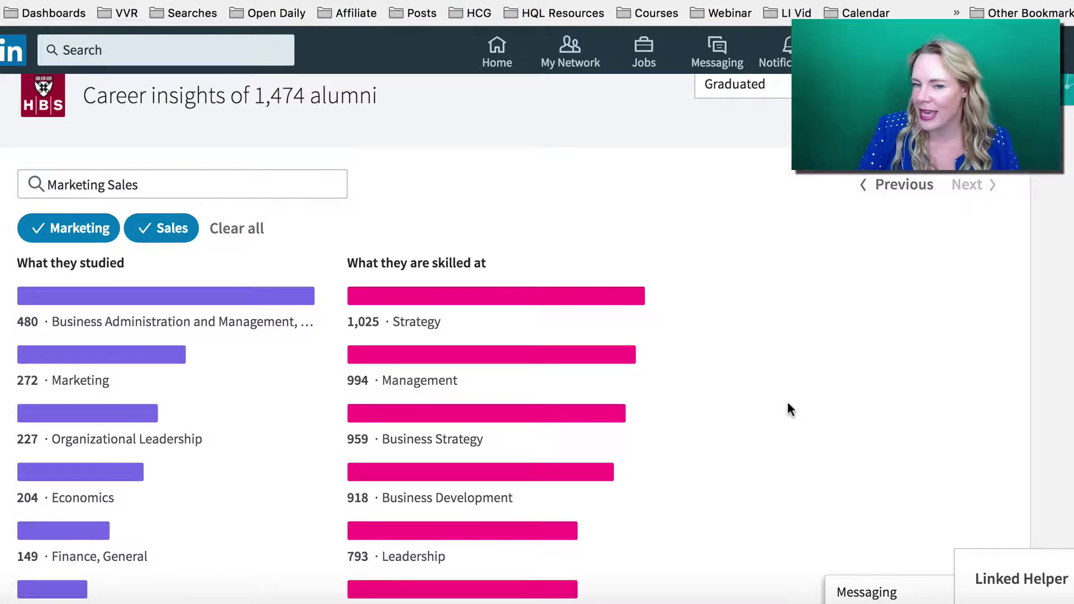
pyautogui.scroll(2, 787, 401)
pyautogui.click(883, 275)
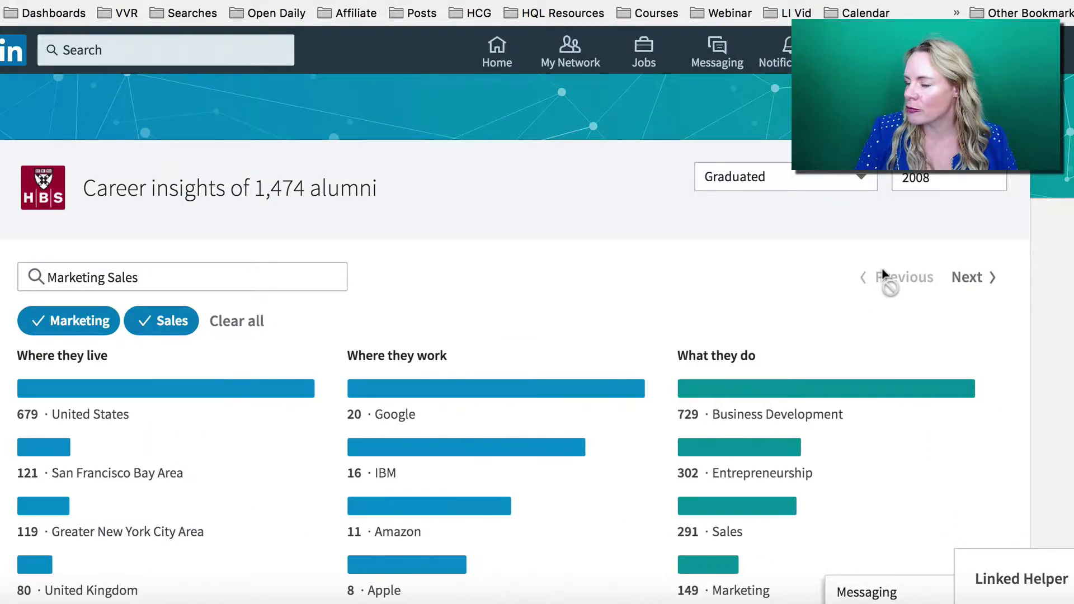
pyautogui.scroll(-1, 758, 321)
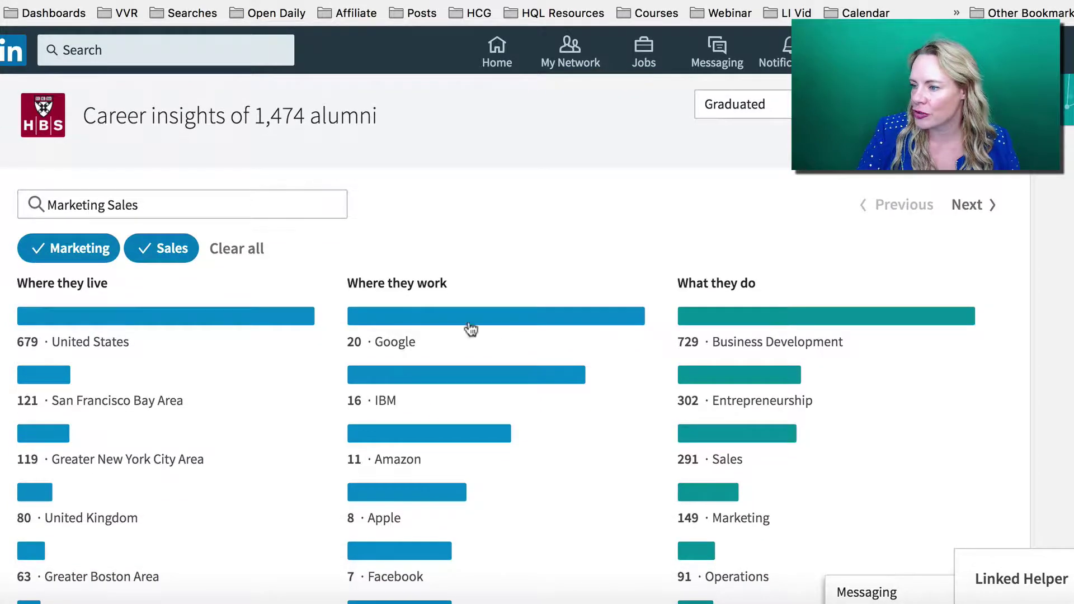
# - Add United States plus Google, Amazon, Facebook, Apple and LinkedIn employer filters
pyautogui.click(192, 316)
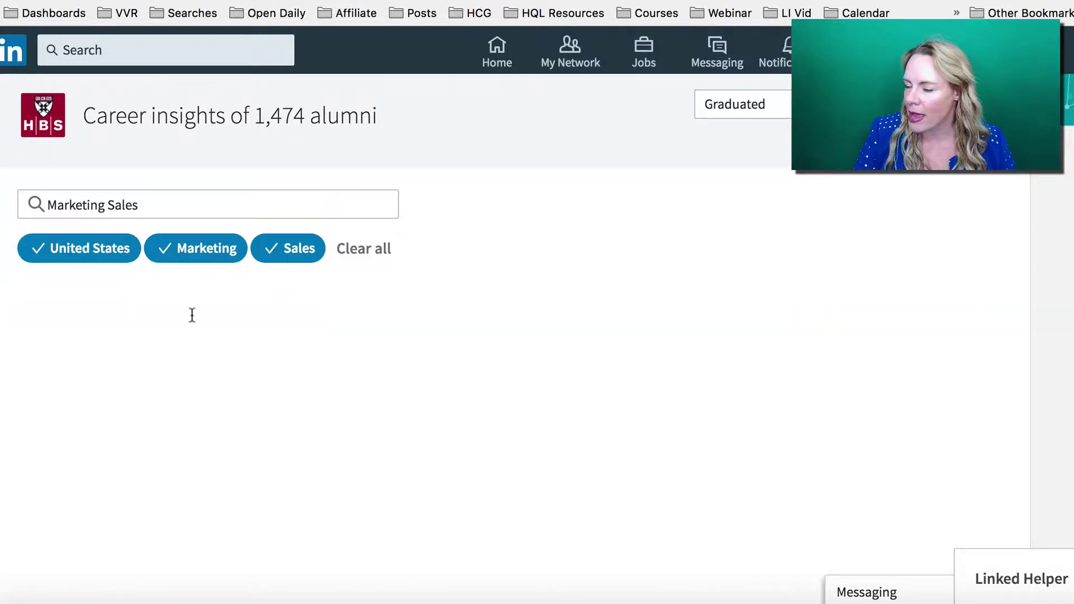
pyautogui.scroll(-3, 659, 446)
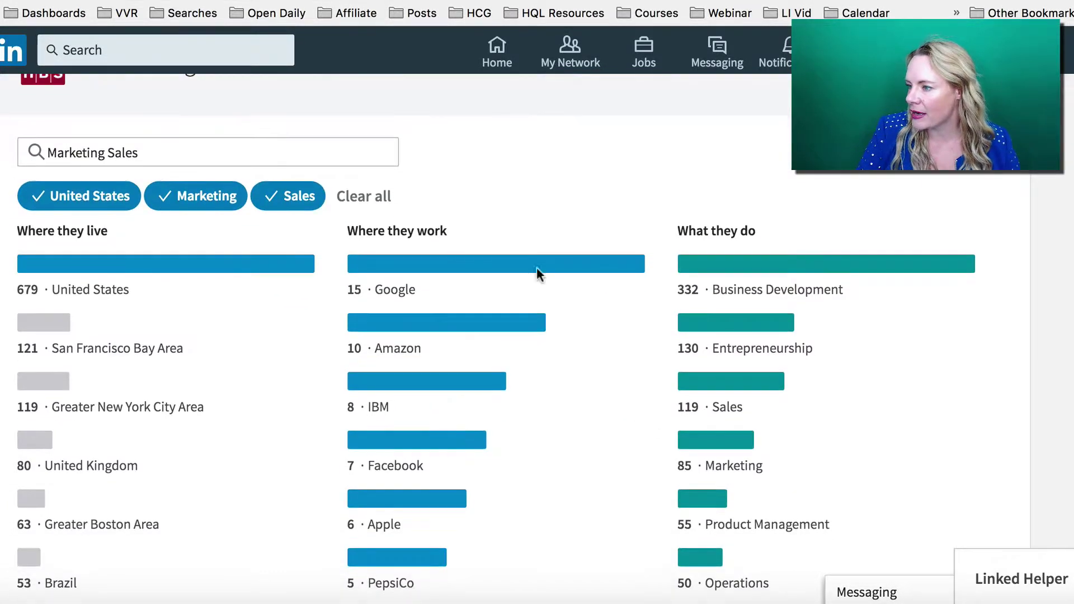
pyautogui.click(452, 272)
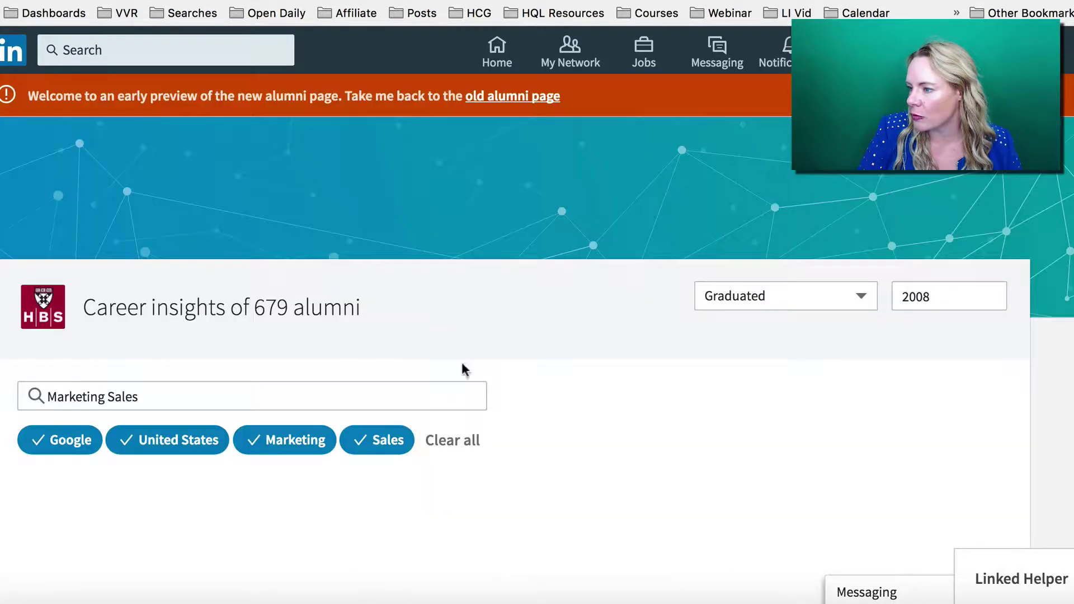
pyautogui.scroll(-1, 464, 392)
pyautogui.scroll(-5, 484, 432)
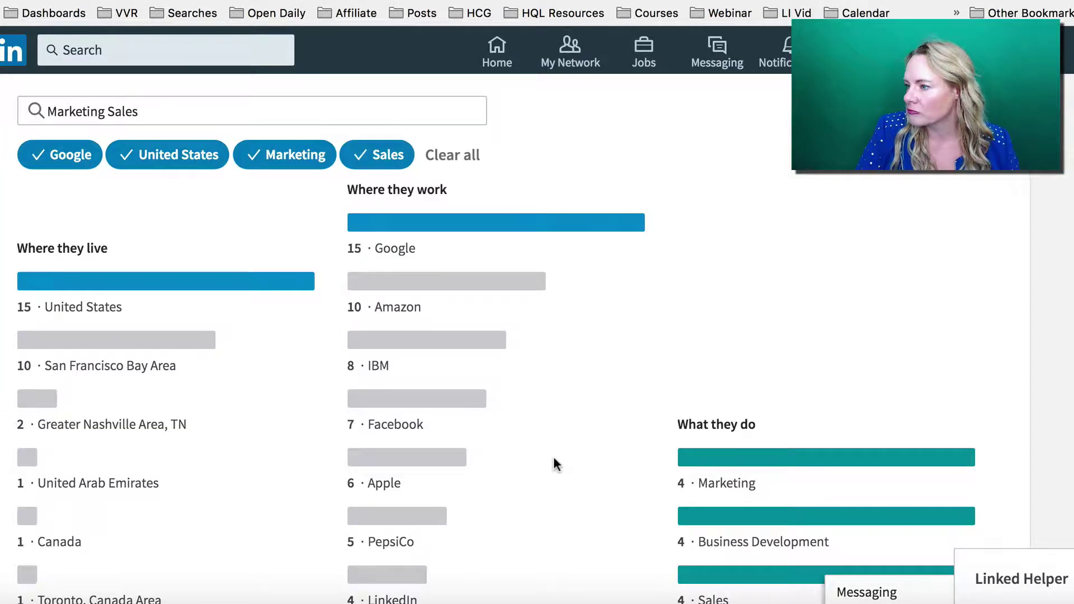
pyautogui.click(437, 284)
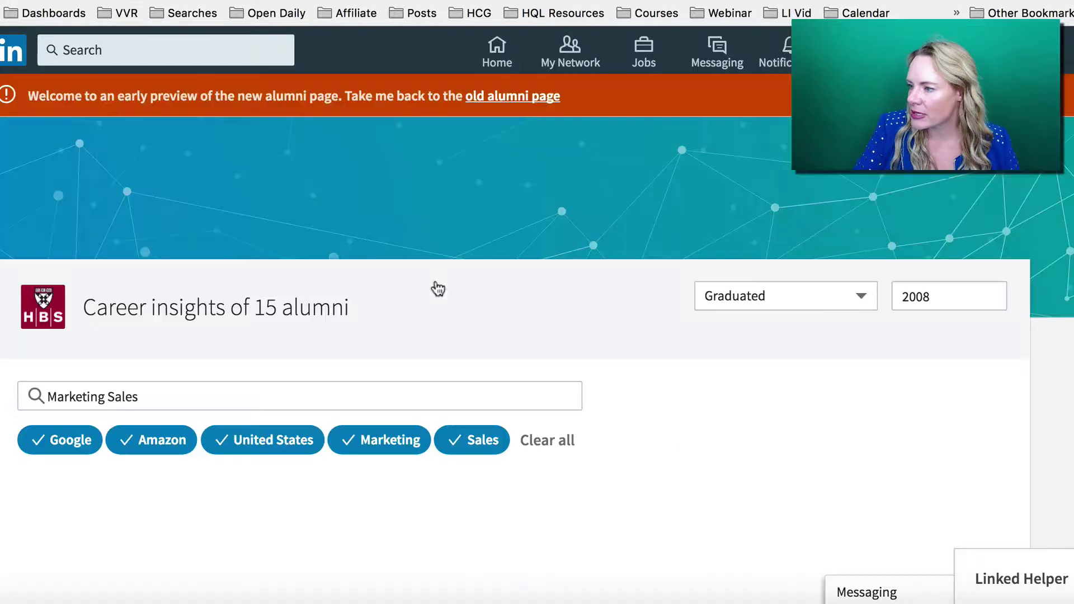
pyautogui.scroll(-6, 539, 359)
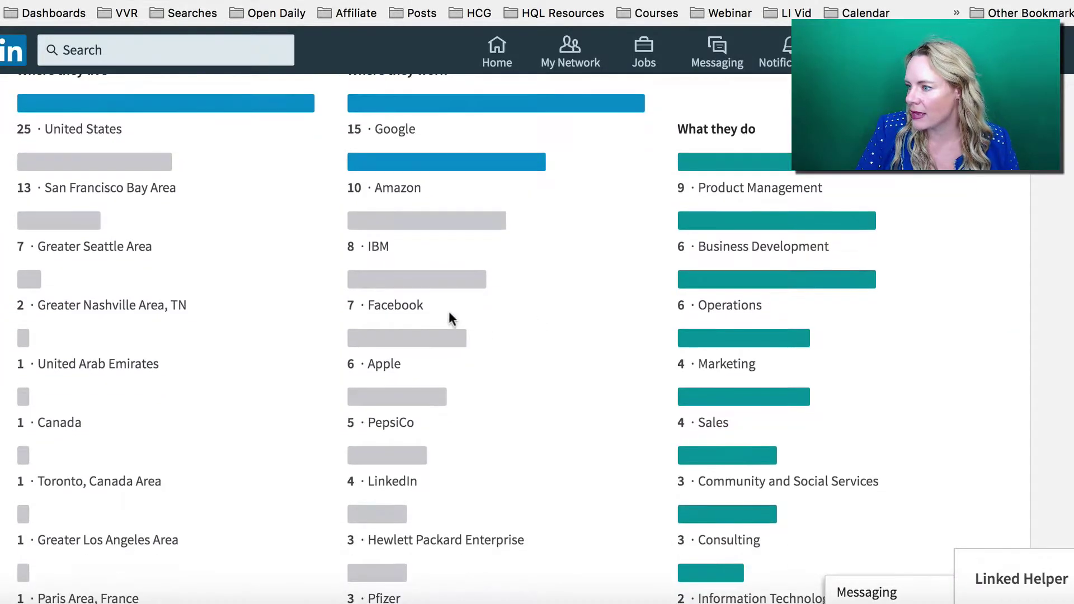
pyautogui.click(423, 281)
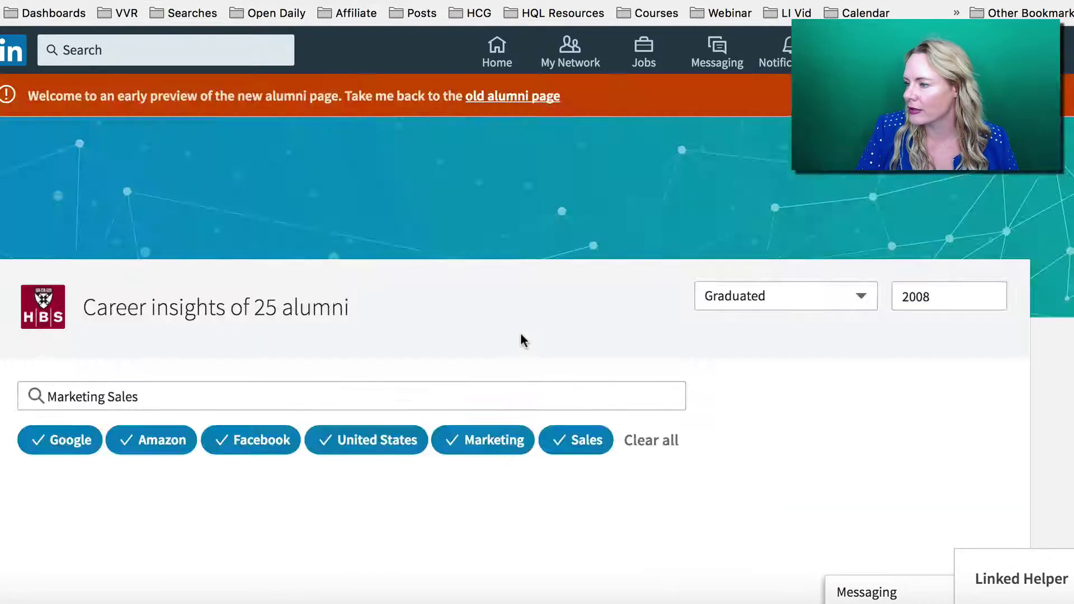
pyautogui.scroll(-6, 435, 293)
pyautogui.click(427, 285)
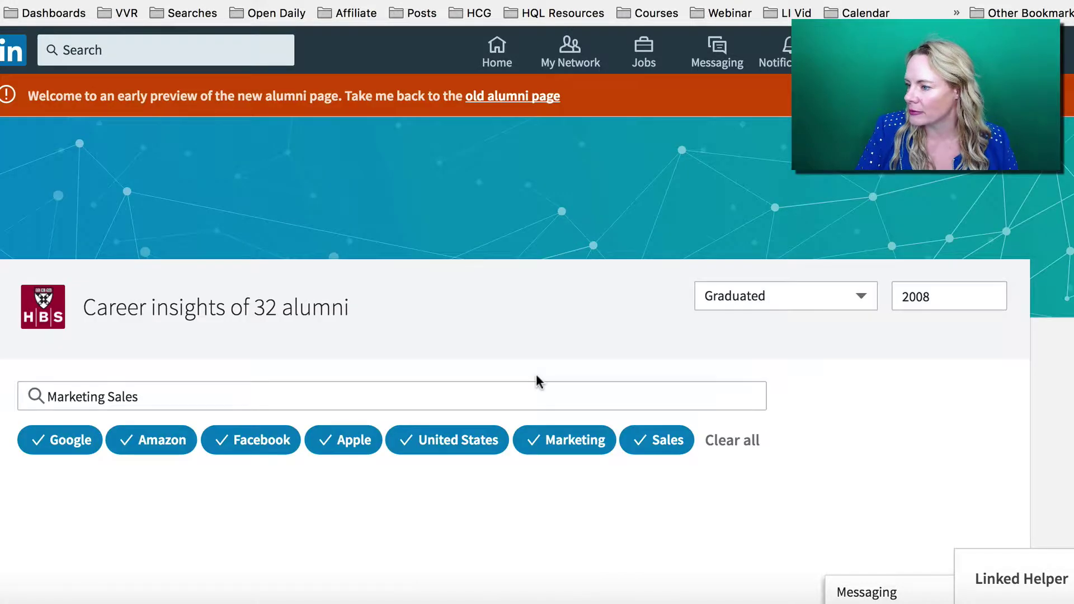
pyautogui.scroll(-6, 536, 374)
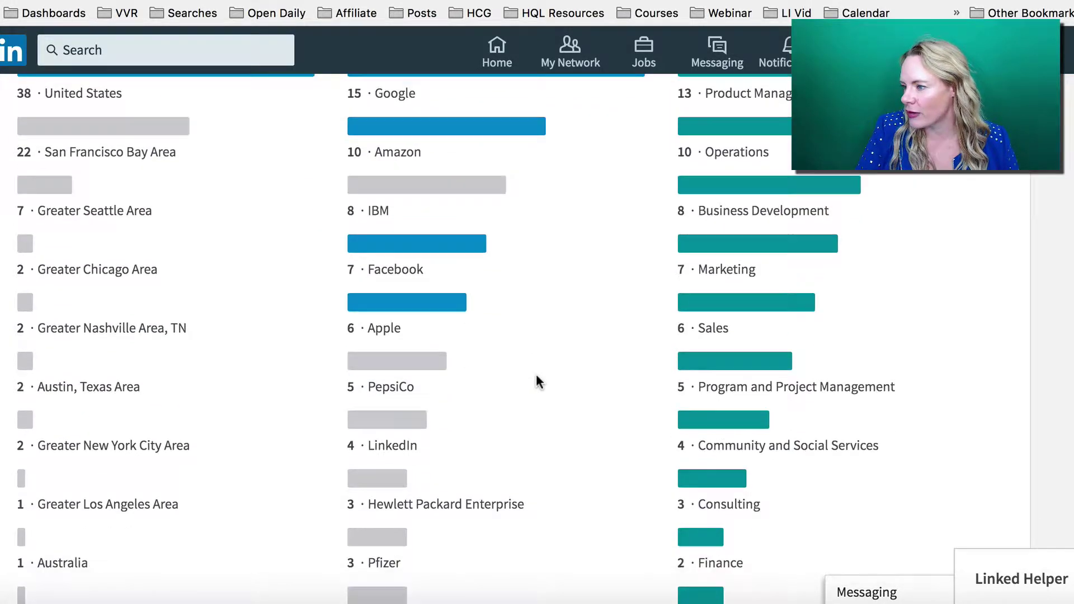
pyautogui.click(369, 478)
pyautogui.scroll(-3, 479, 422)
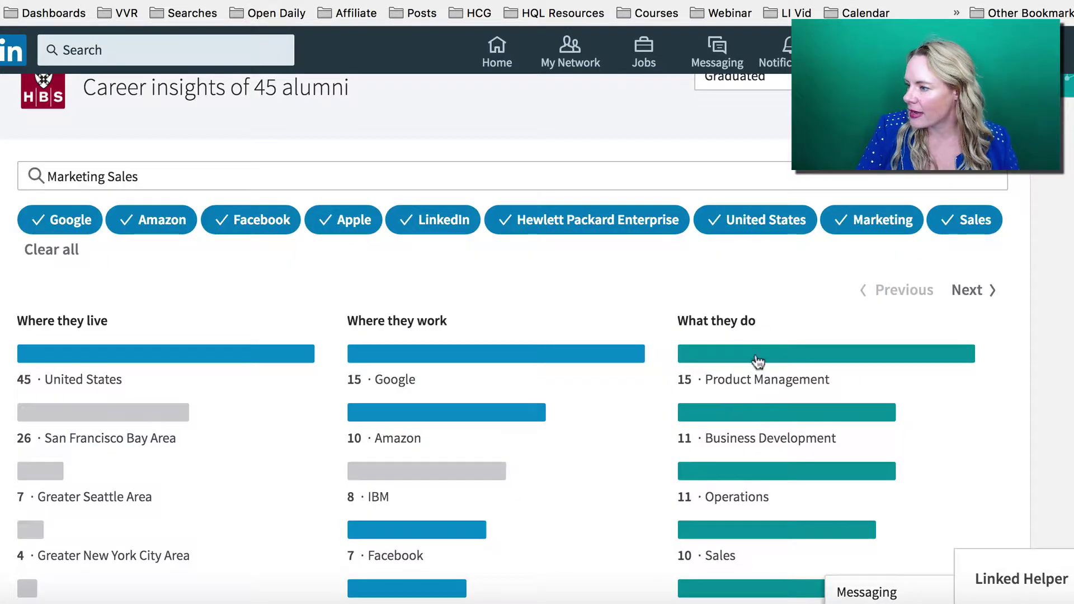
pyautogui.scroll(-1, 759, 364)
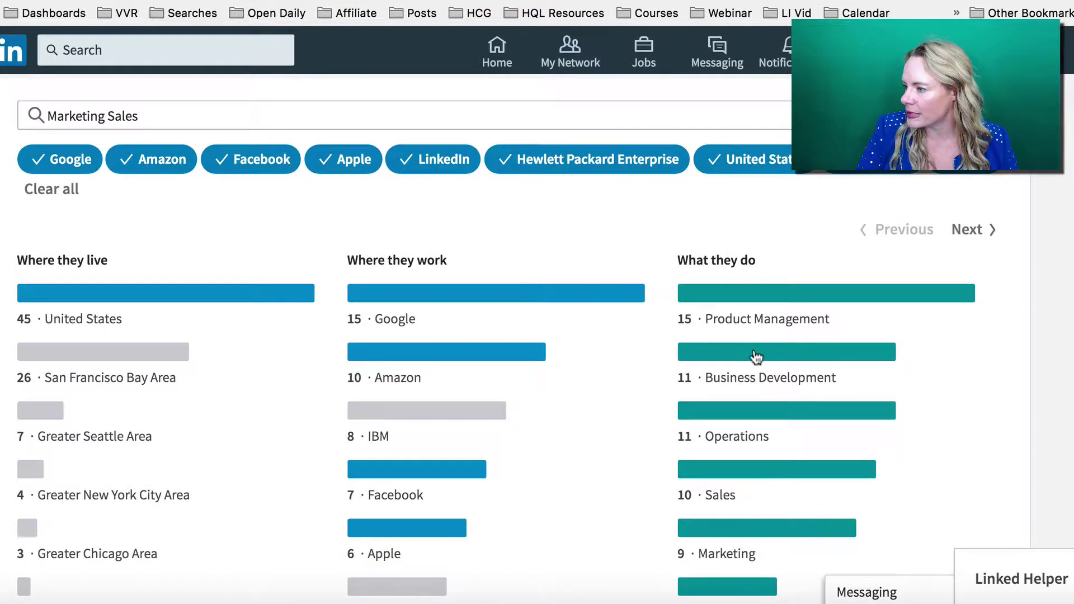
# - Add Business Development, Sales and Marketing job function filters
pyautogui.click(757, 352)
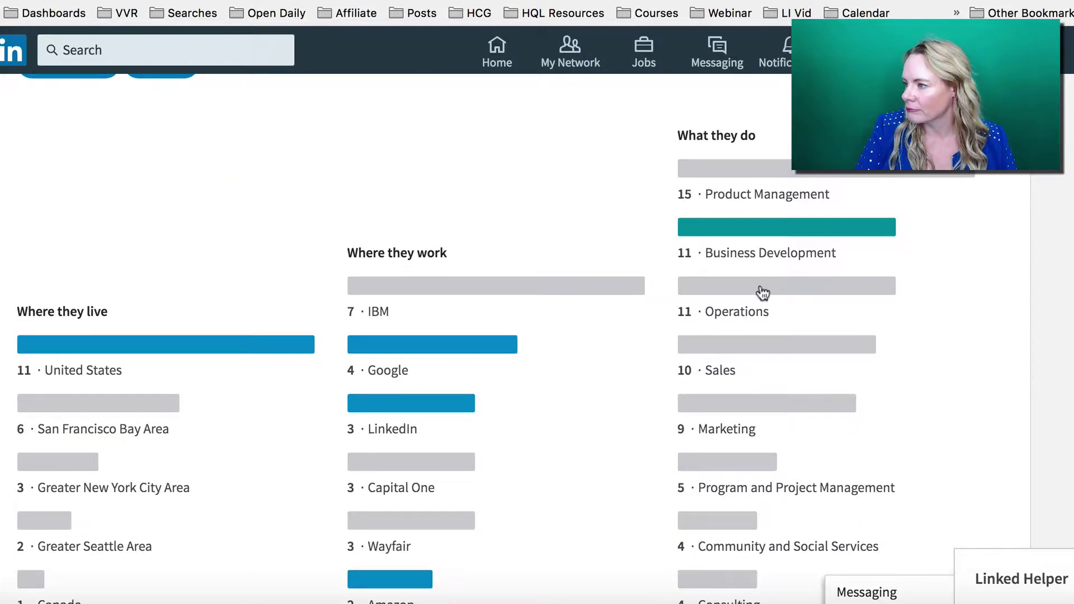
pyautogui.scroll(-7, 759, 283)
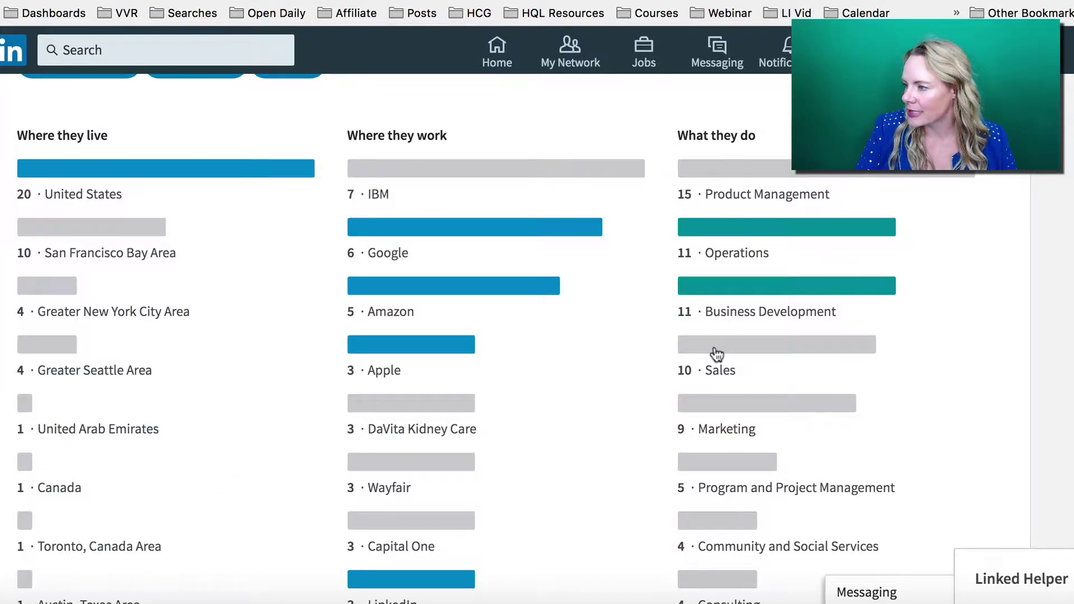
pyautogui.click(716, 354)
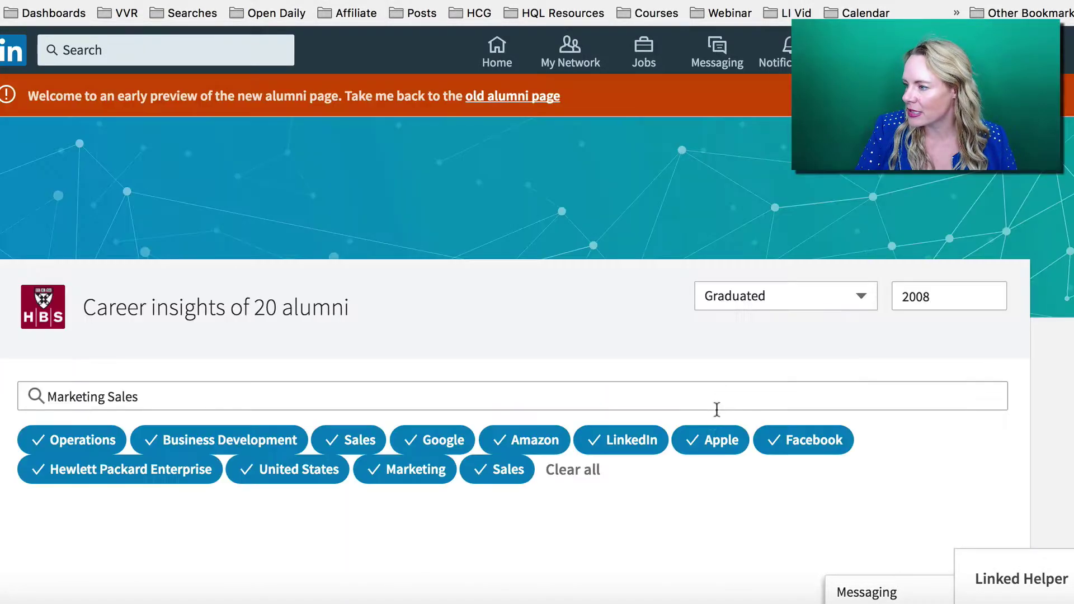
pyautogui.scroll(-7, 696, 454)
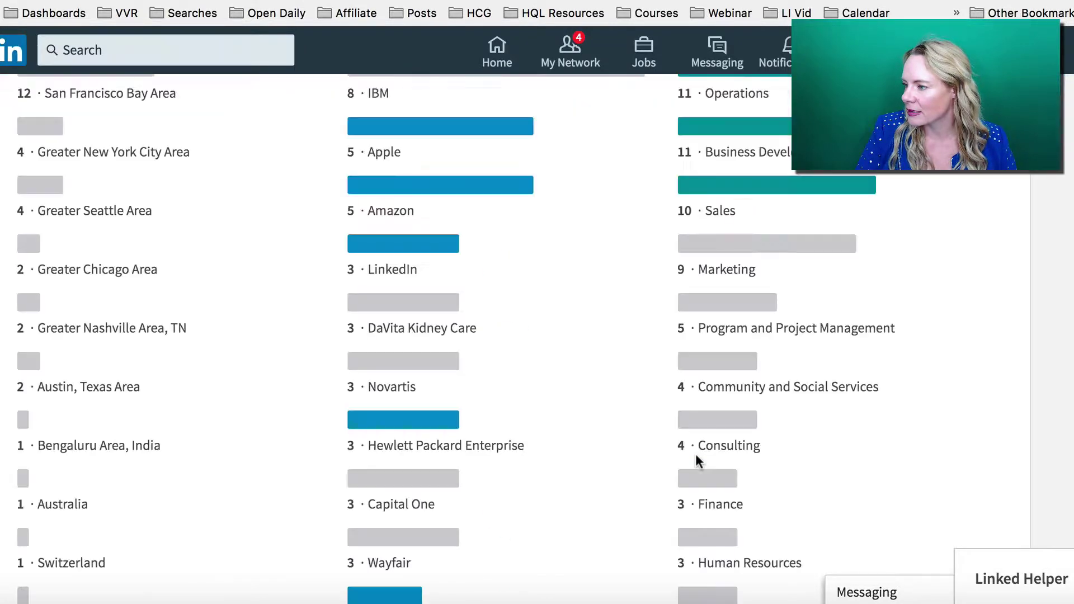
pyautogui.click(777, 246)
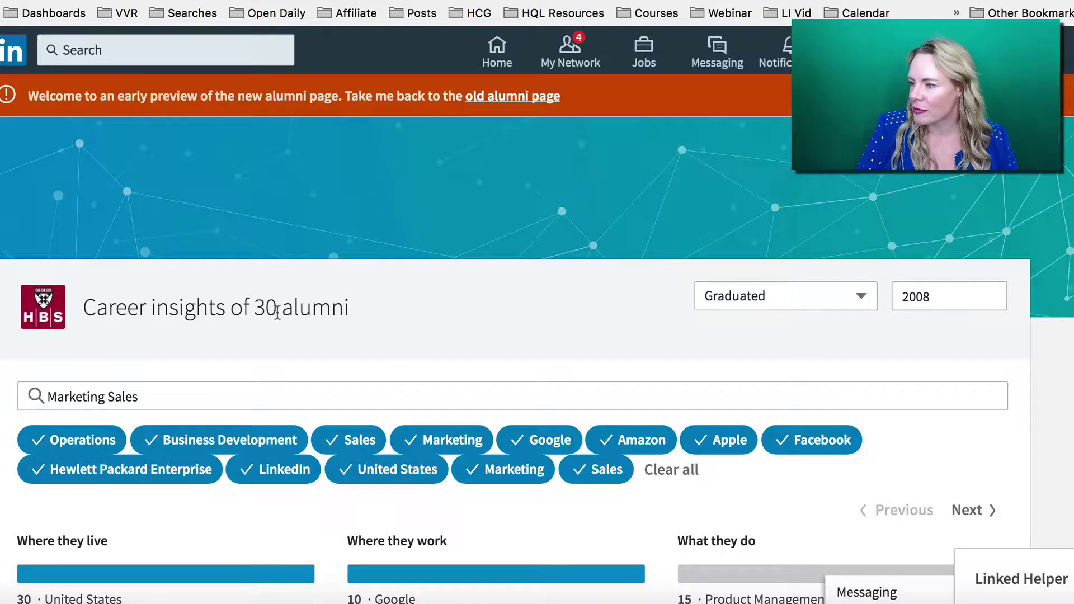
pyautogui.scroll(-15, 277, 312)
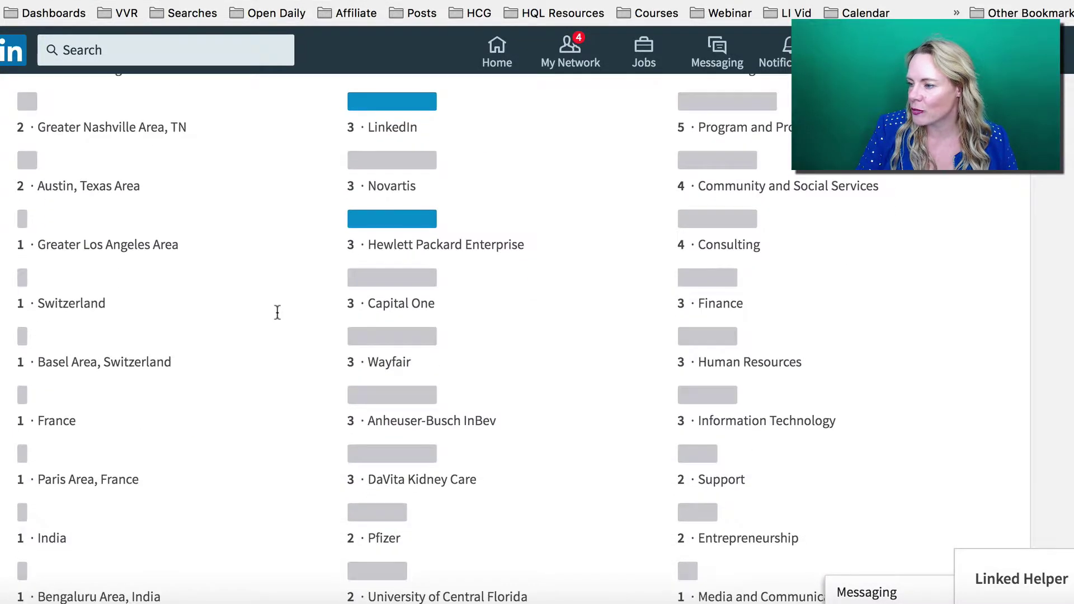
pyautogui.scroll(-10, 277, 312)
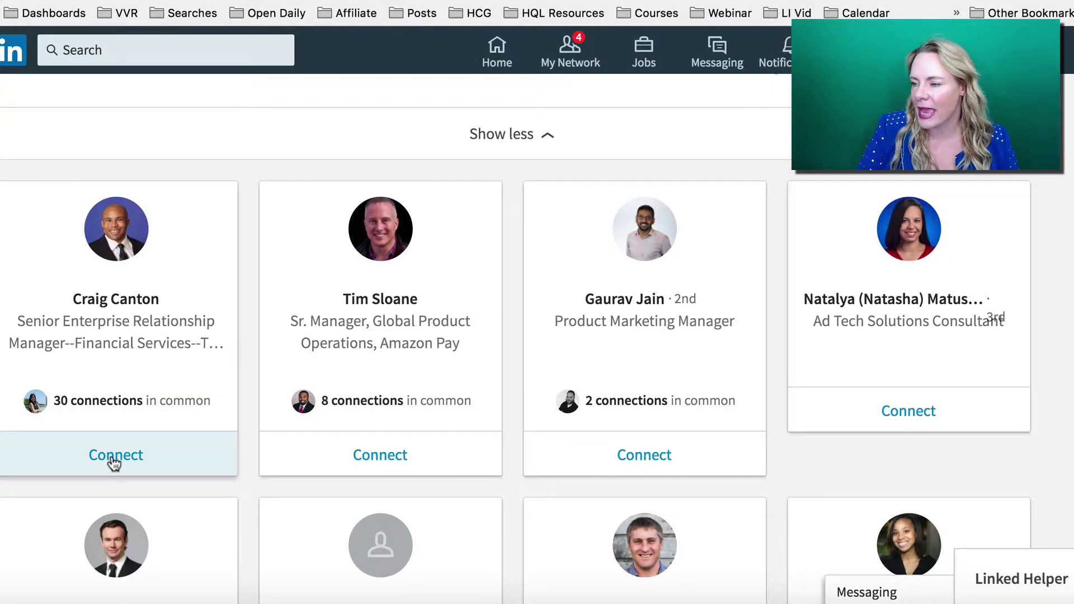
# - Open the first suggested alumnus's profile
pyautogui.click(131, 301)
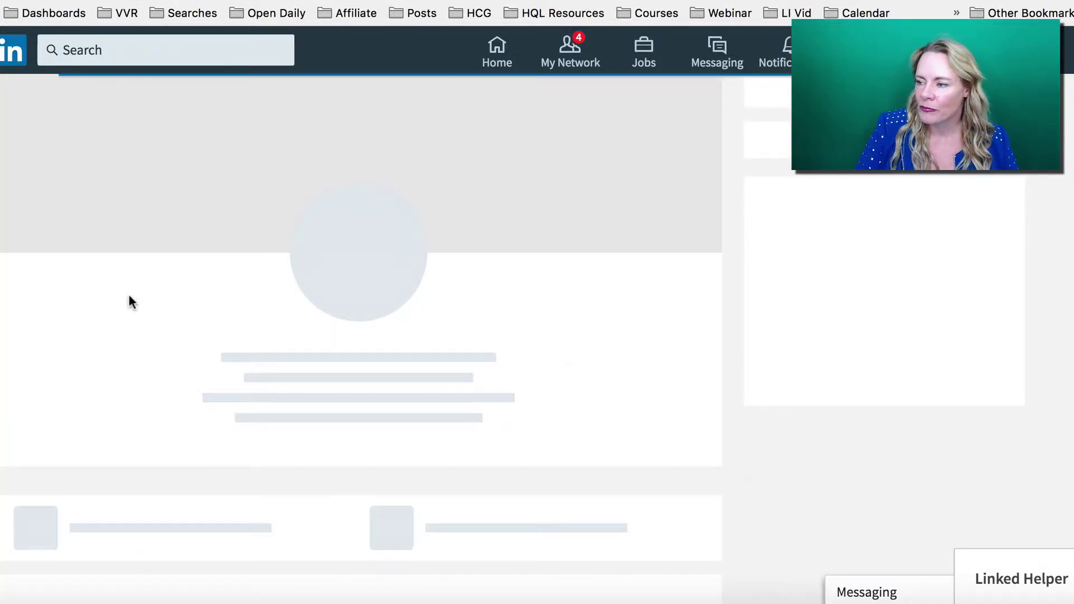
pyautogui.scroll(-2, 484, 311)
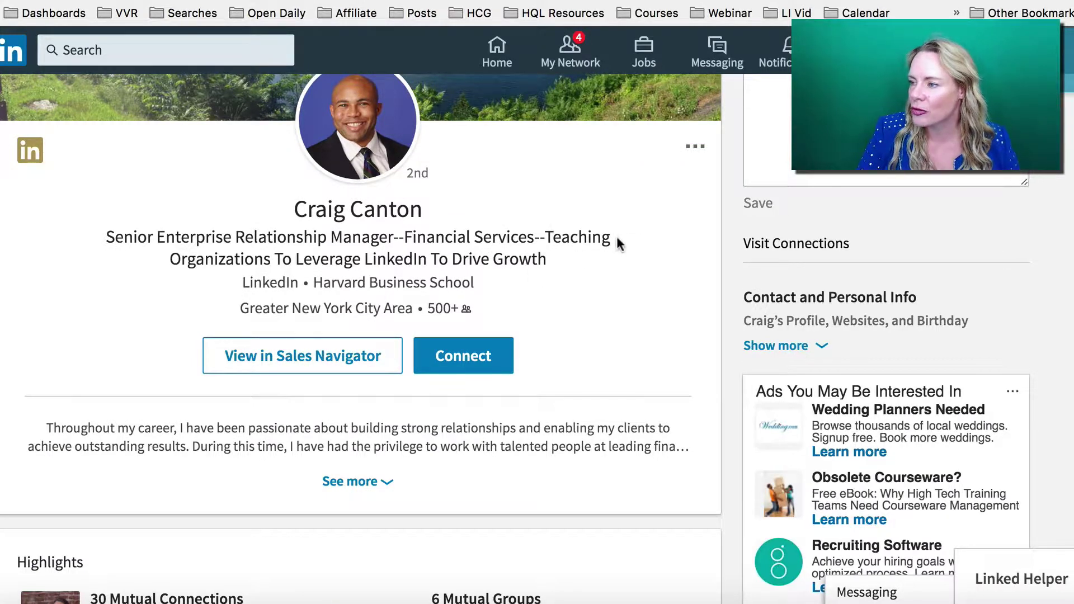
pyautogui.scroll(-1, 618, 239)
pyautogui.scroll(-2, 618, 243)
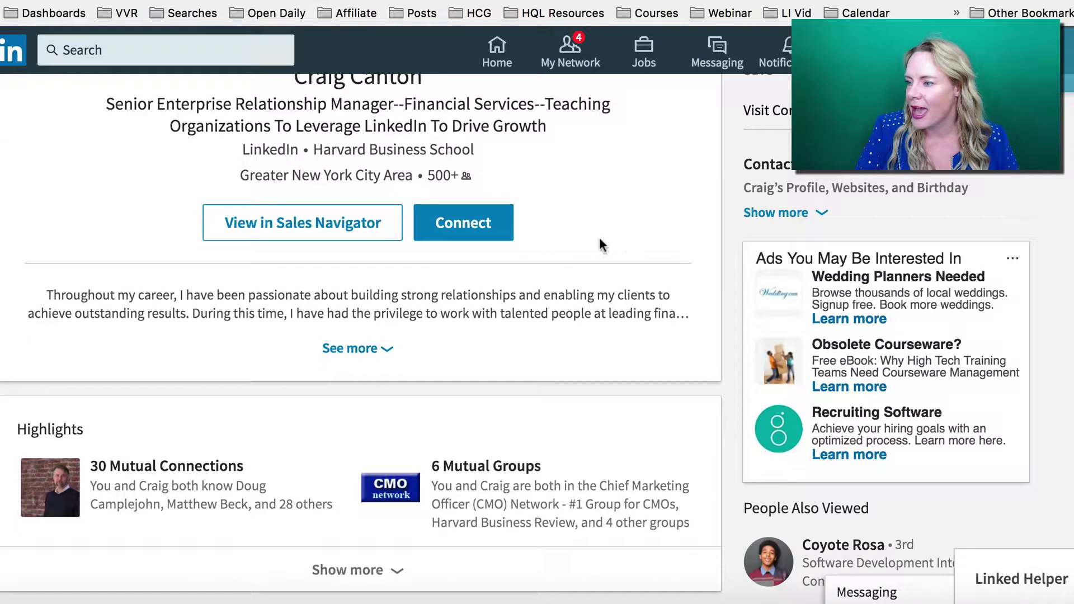
# - Expand the full profile summary and scroll to the Media section
pyautogui.click(390, 356)
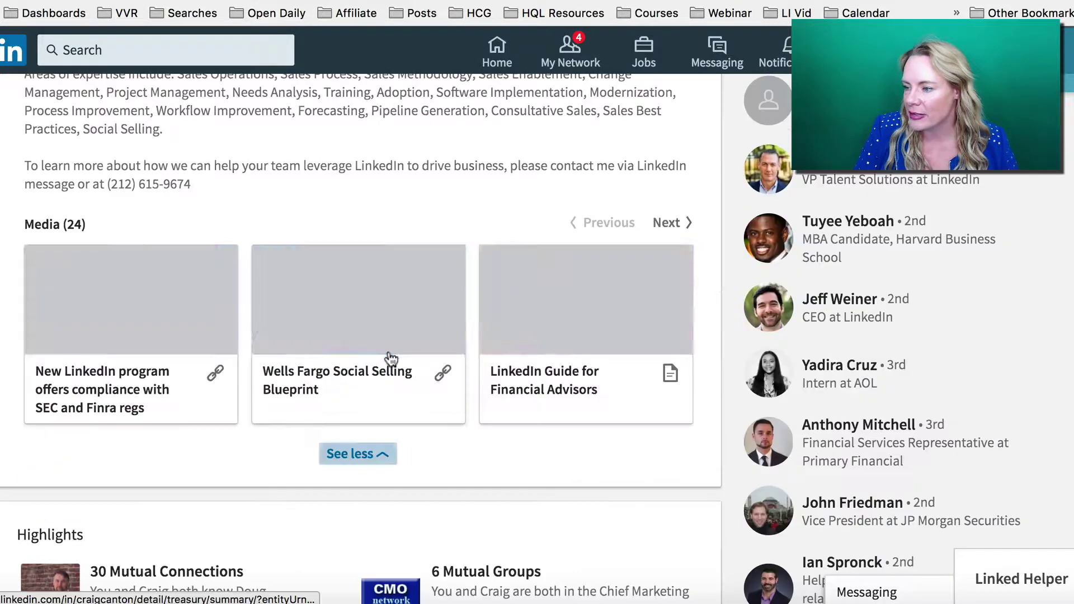
pyautogui.scroll(-6, 391, 359)
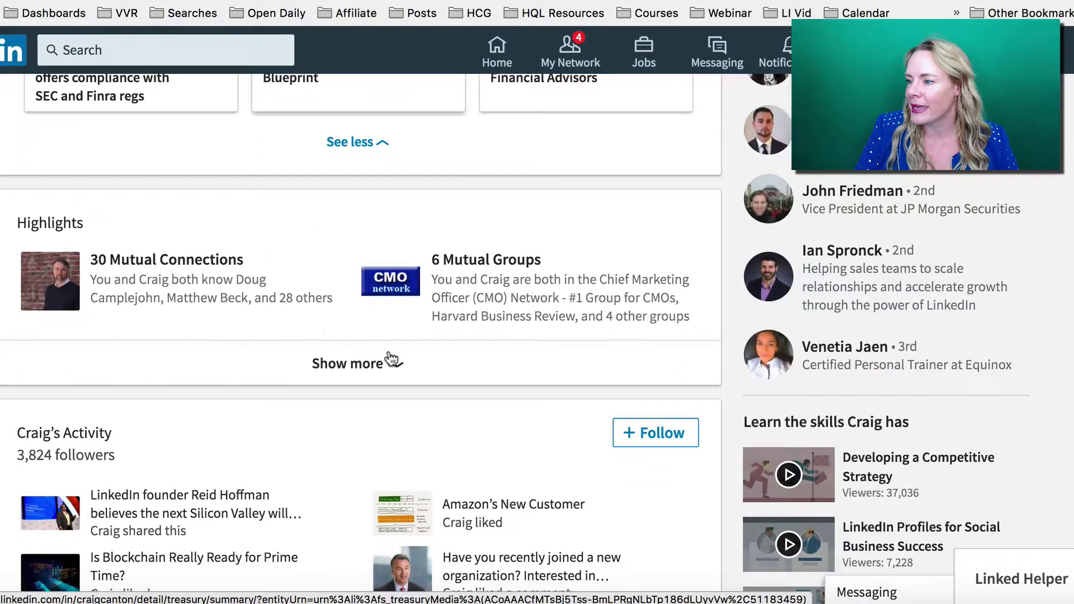
pyautogui.scroll(-2, 204, 307)
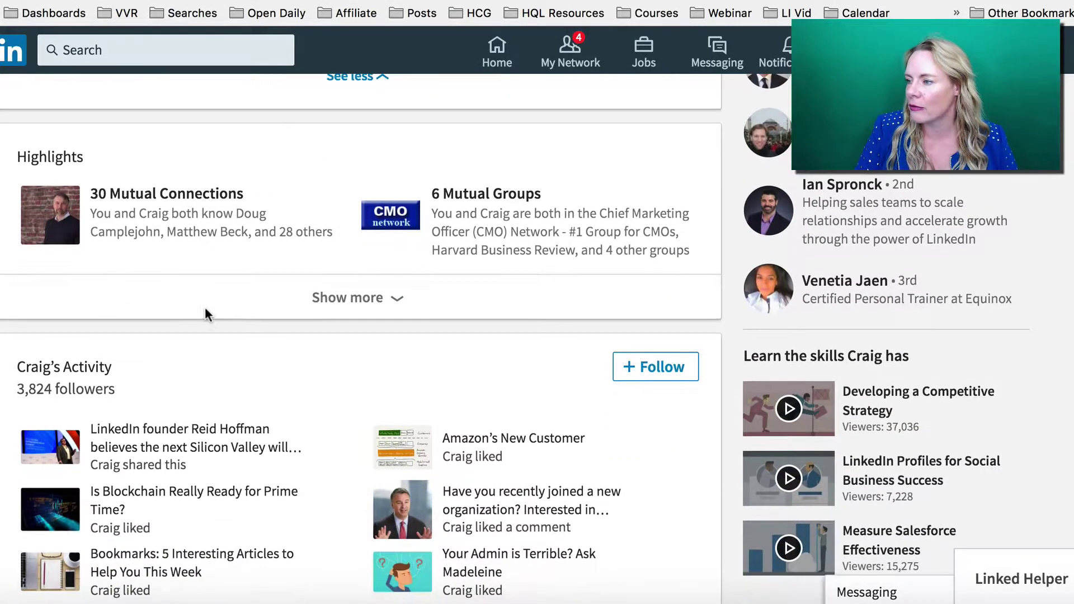
pyautogui.scroll(-3, 539, 286)
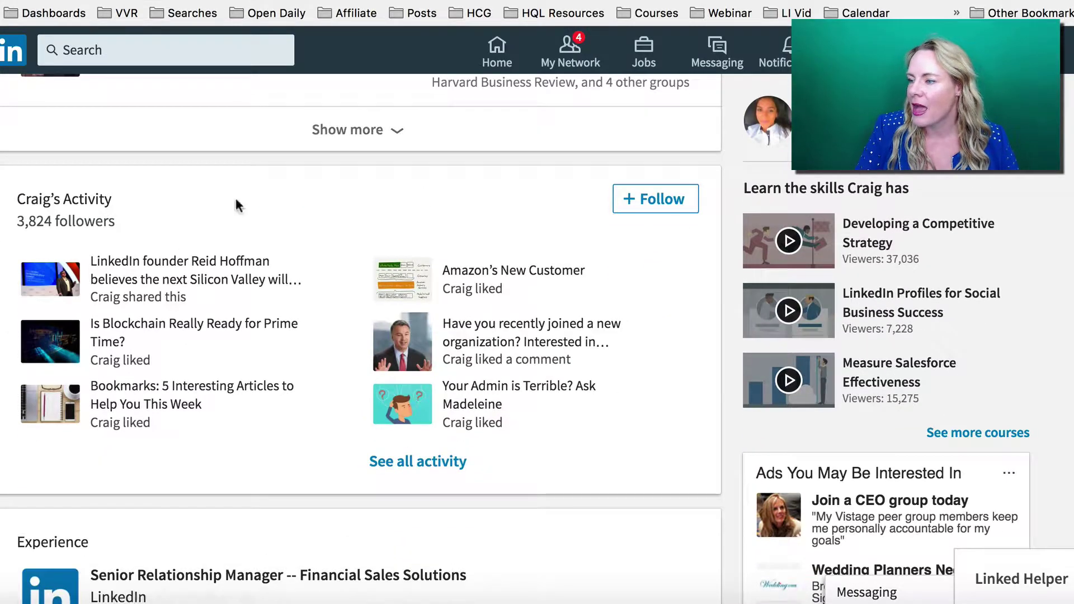
pyautogui.scroll(-4, 371, 253)
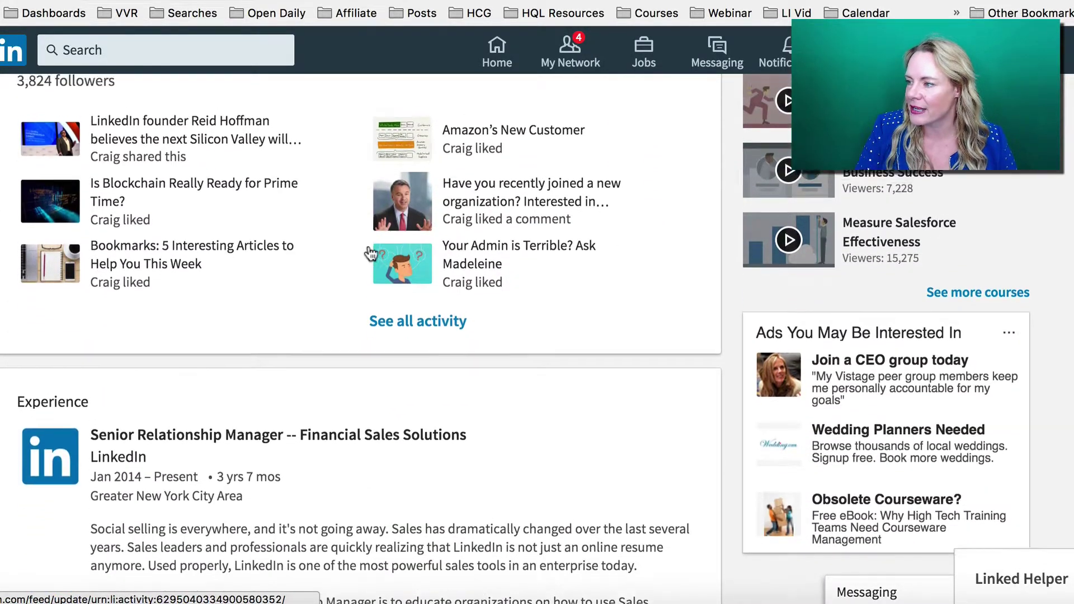
pyautogui.scroll(20, 371, 253)
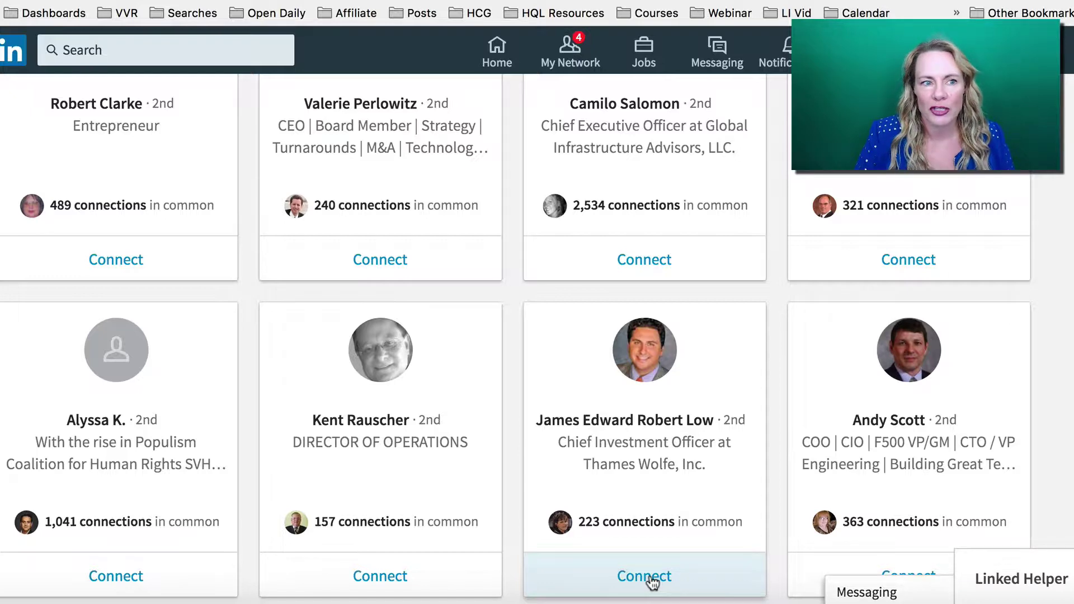
# - Start a connection invitation to a suggested 2nd-degree alumnus
pyautogui.click(649, 579)
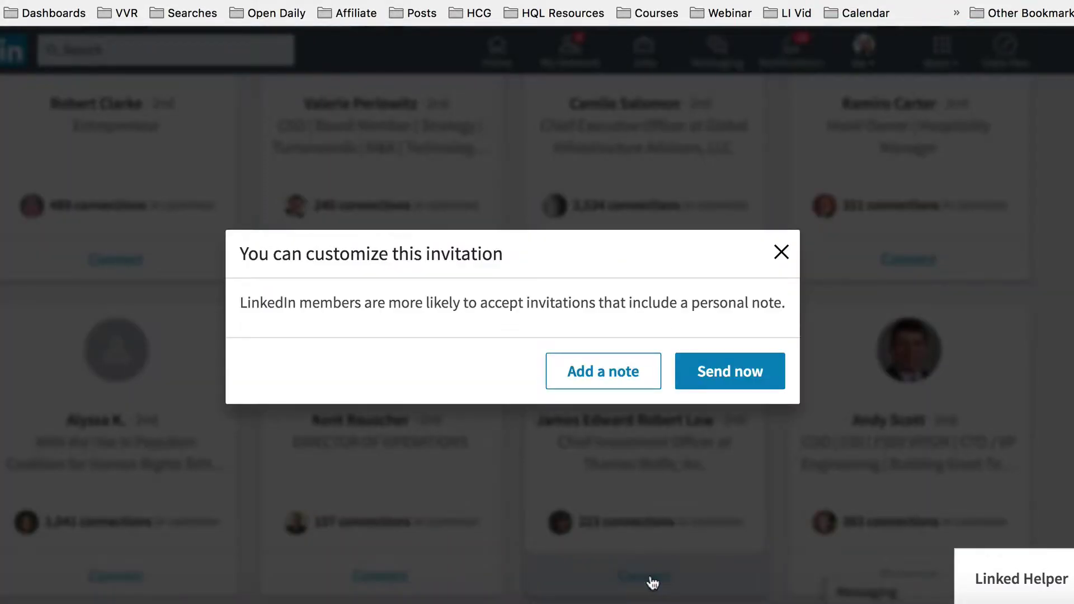
# - Choose to add a personal note to the invitation
pyautogui.click(625, 382)
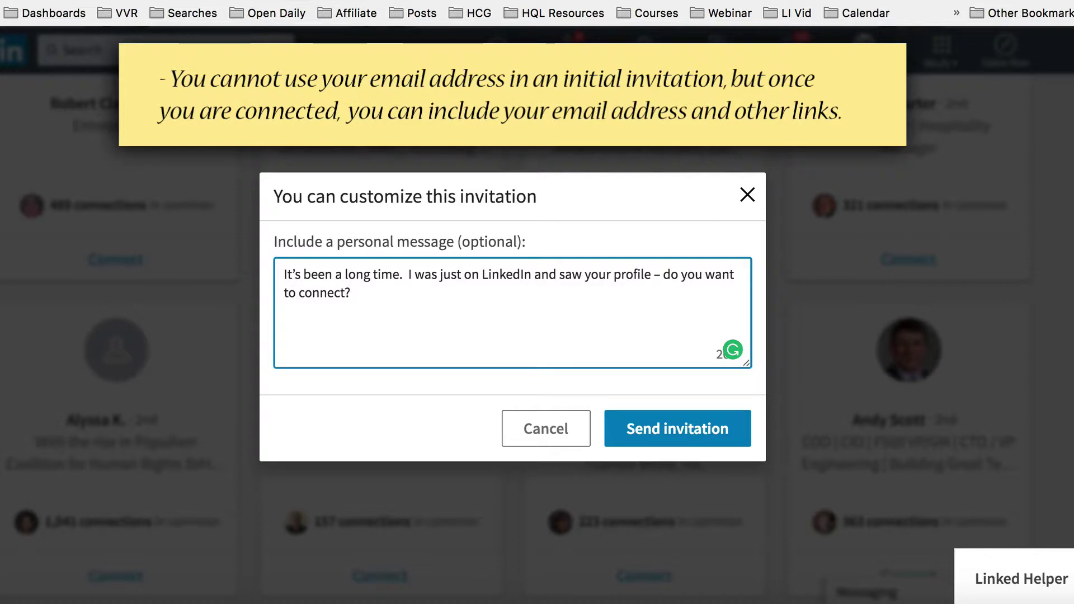
# - Replace the invitation note with a message about Harvard alumni from 1999 to 2002, asking to connect
pyautogui.press('super+a')
pyautogui.write("I see you were at Harvard the same time I was, but I don't think we ever met. I just found you on LinkedIn and was hoping you were open to connecting here")
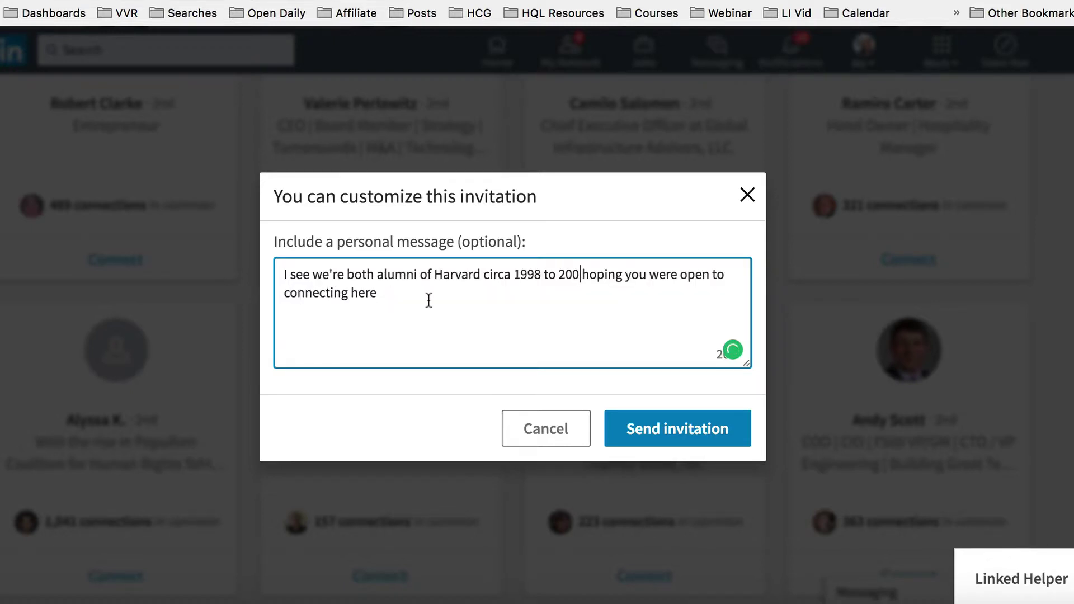
pyautogui.write('2008 - I was')
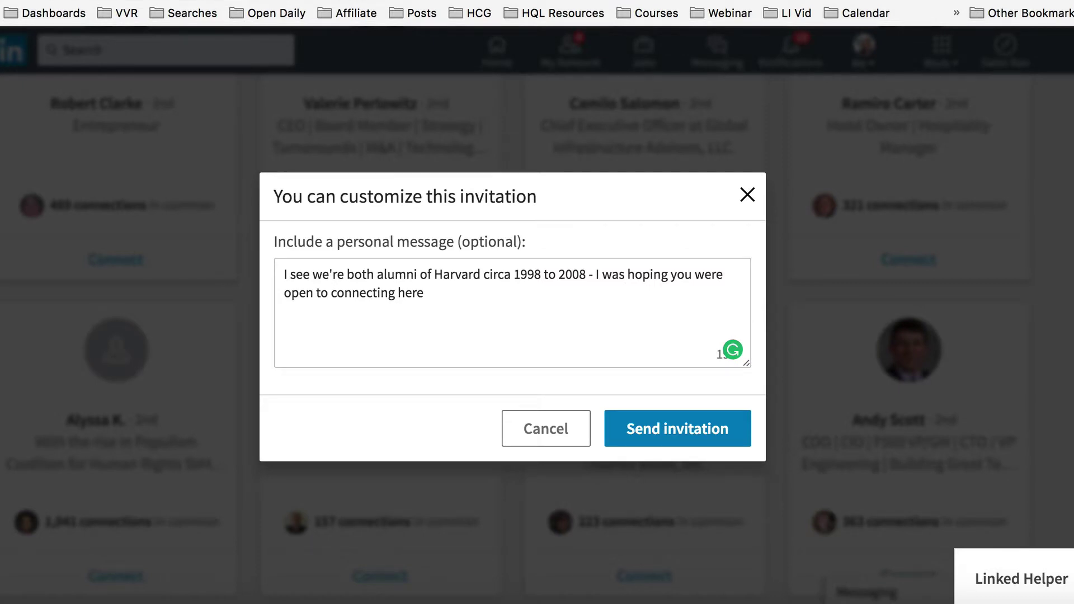
pyautogui.hotkey('ctrl', 'a')
pyautogui.write('I was checking out the Harvard alumni - and I see you were there from 1999 to 2002. Would you like to connect?')
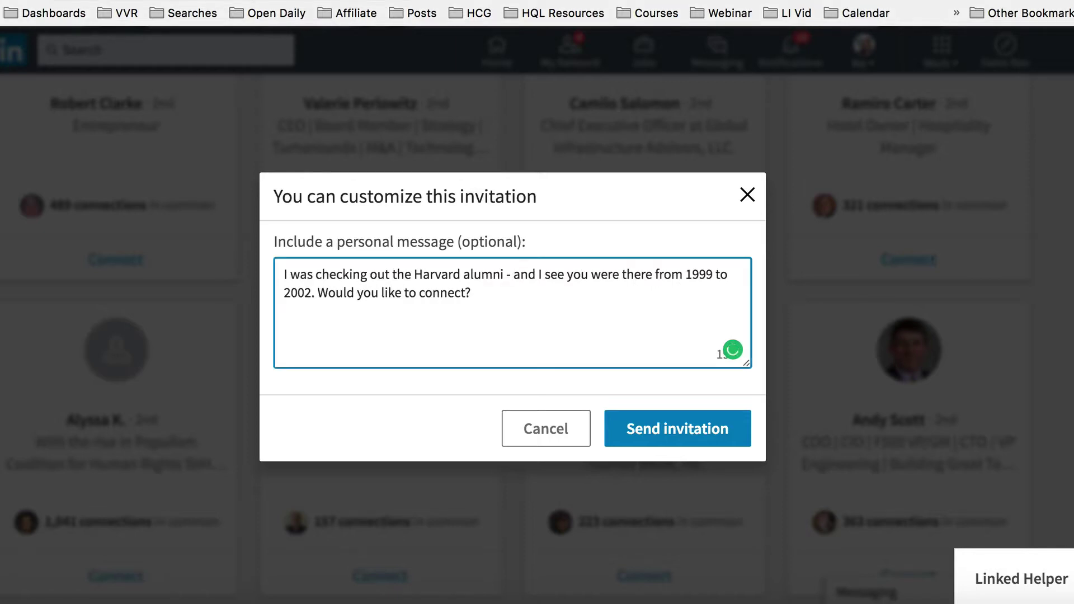